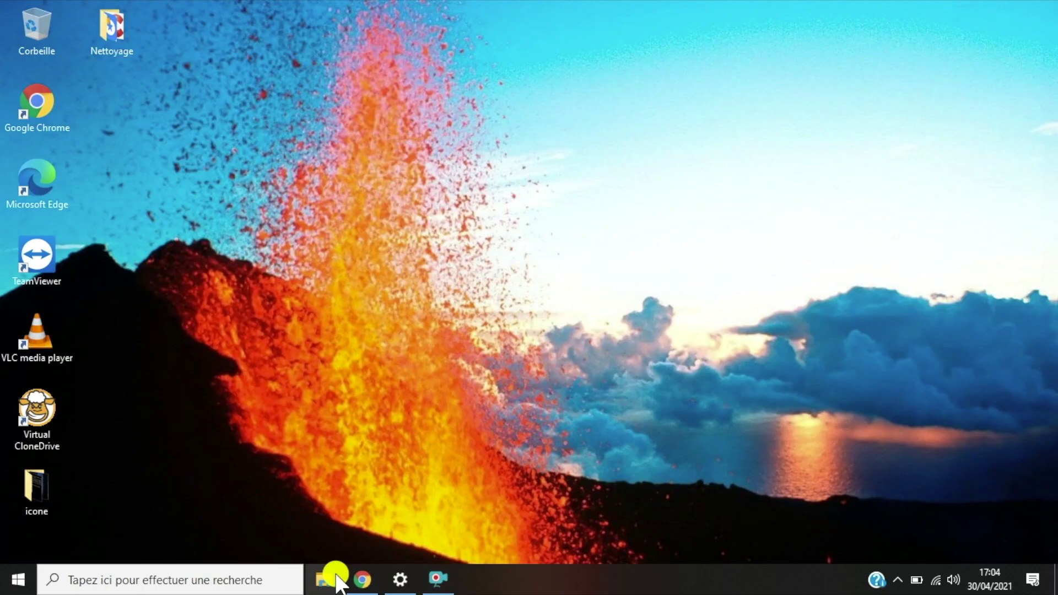
# Step: Open File Explorer on Ce PC and examine the audio CD in the DVD RW drive (D:)
pyautogui.click(334, 577)
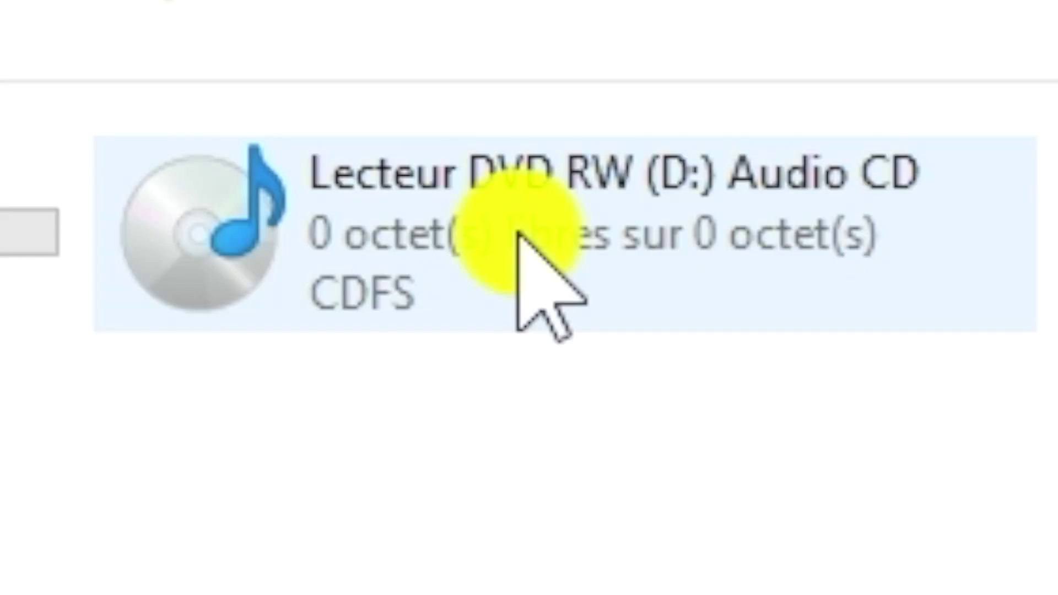
pyautogui.moveTo(518, 235)
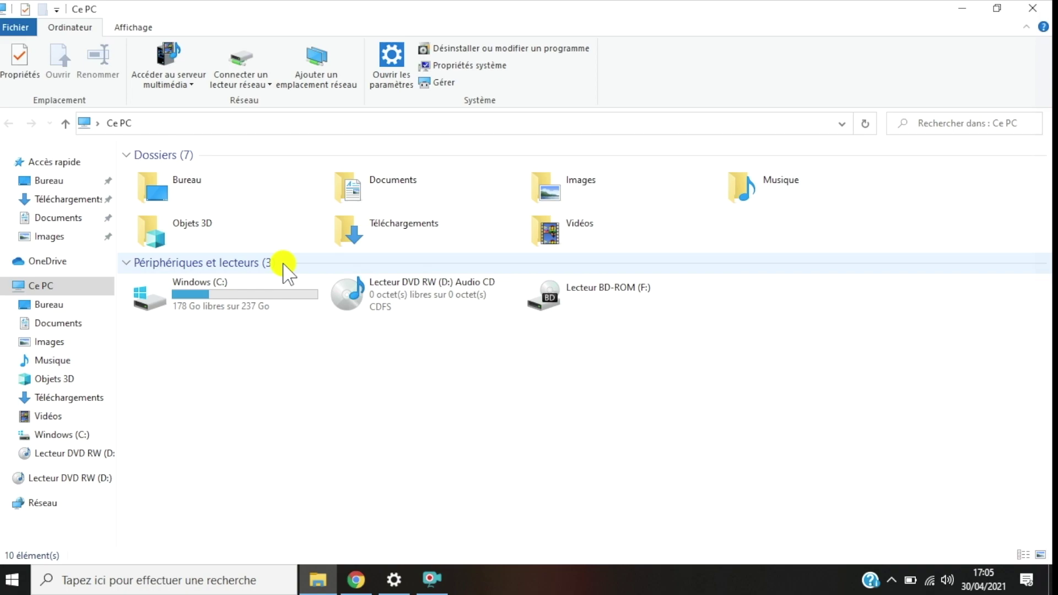
pyautogui.moveTo(387, 291)
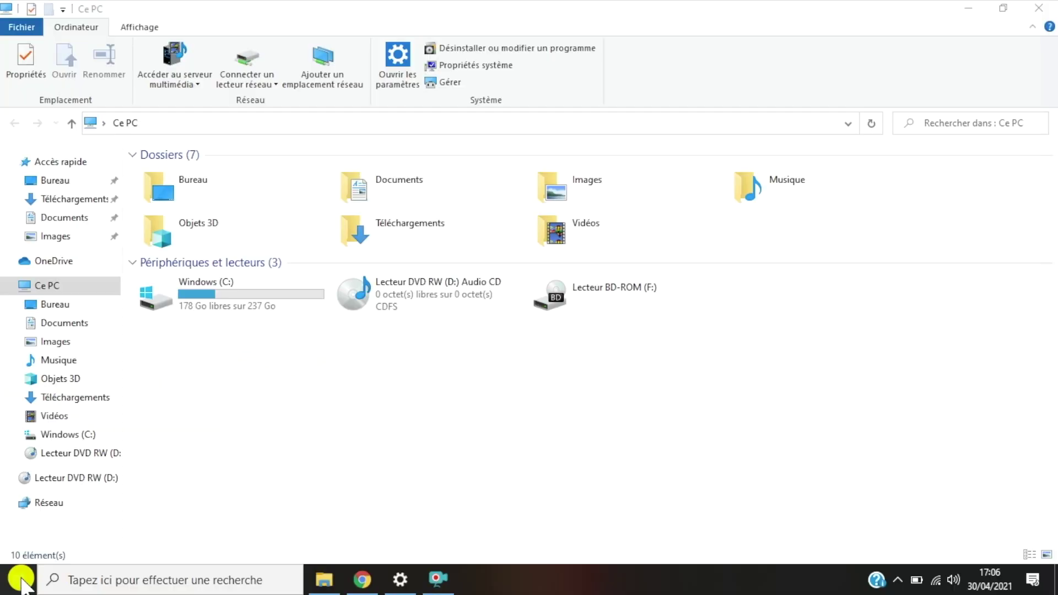
# Step: Launch Windows Media Player from the Windows accessories, maximized, and display the tracks of the CD I Like To Score (D:)
pyautogui.click(101, 512)
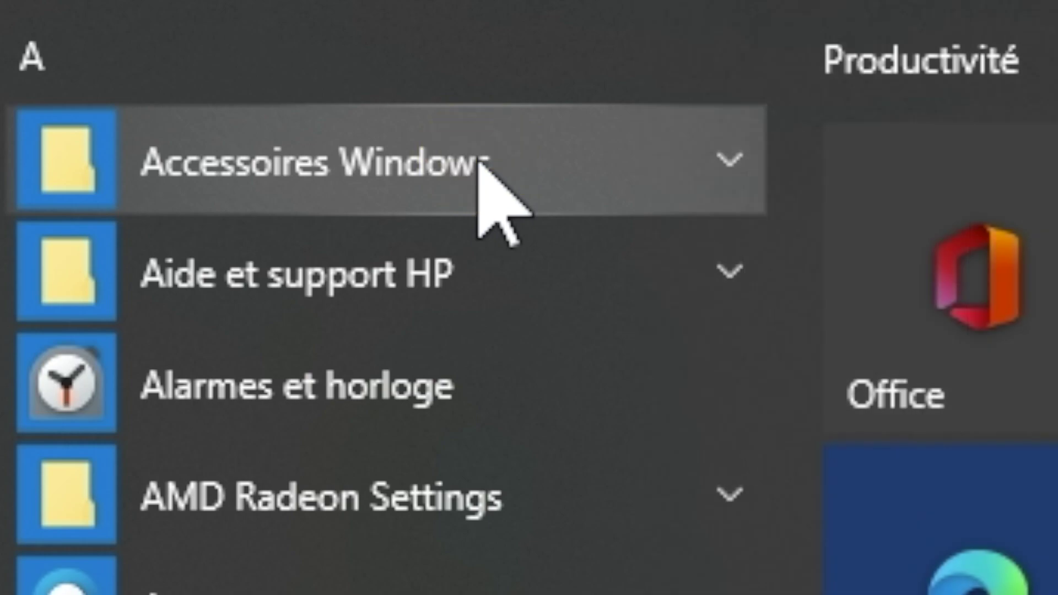
pyautogui.click(478, 161)
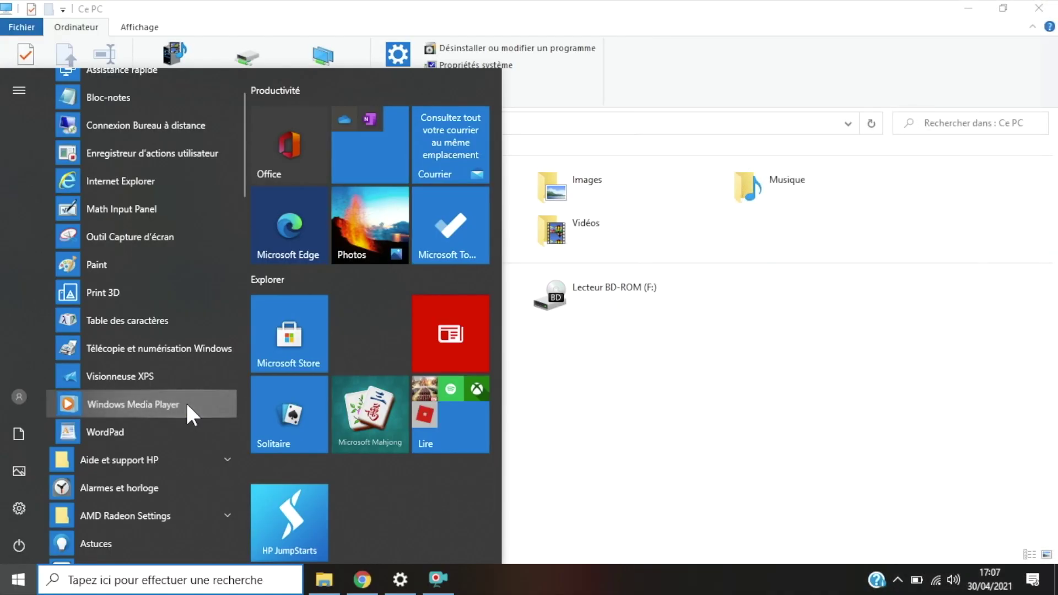
pyautogui.click(587, 436)
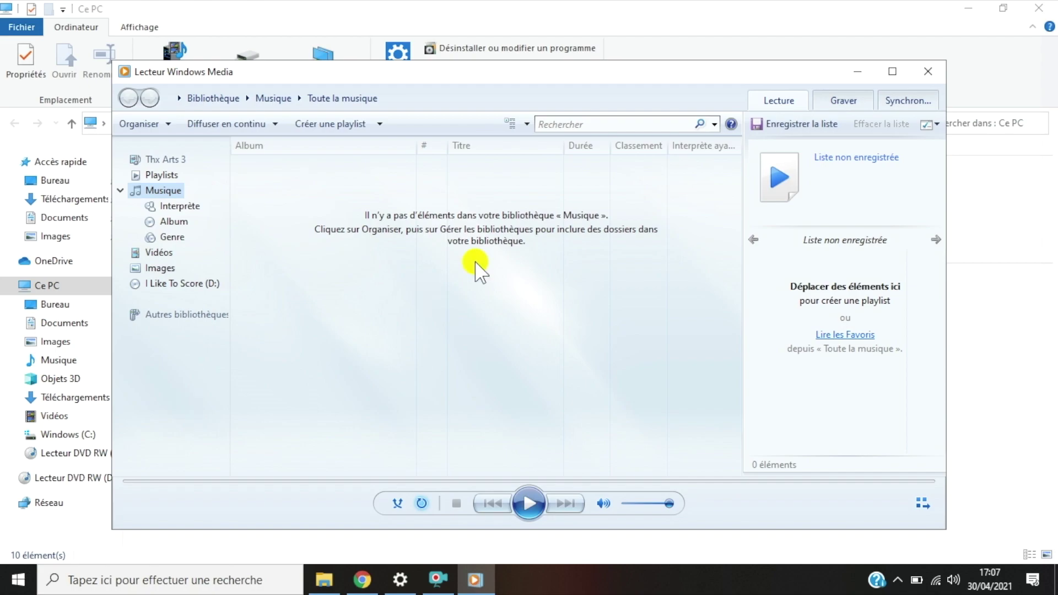
pyautogui.click(847, 112)
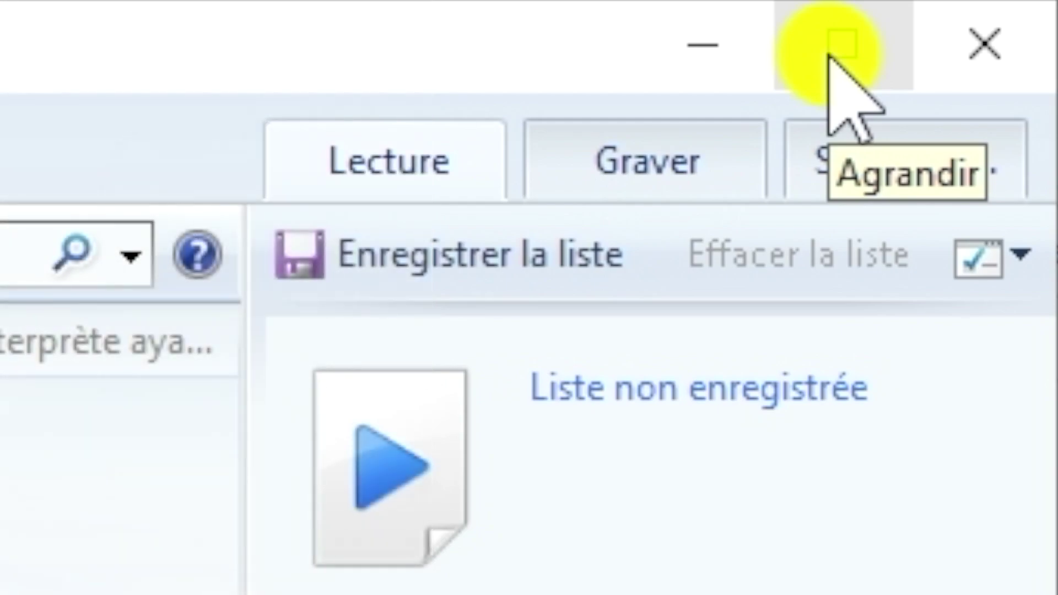
pyautogui.click(830, 55)
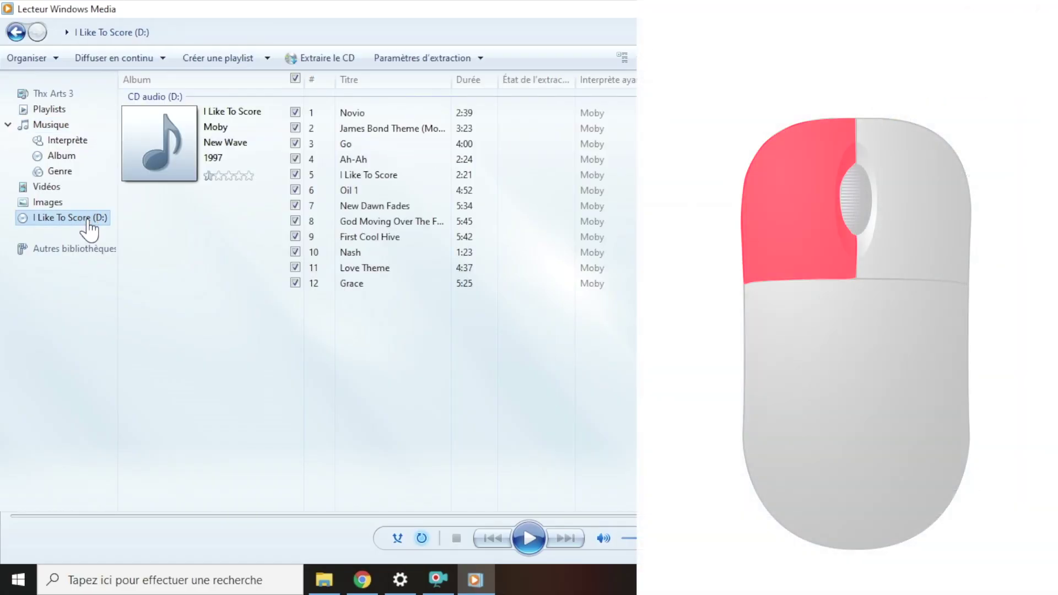
pyautogui.click(88, 218)
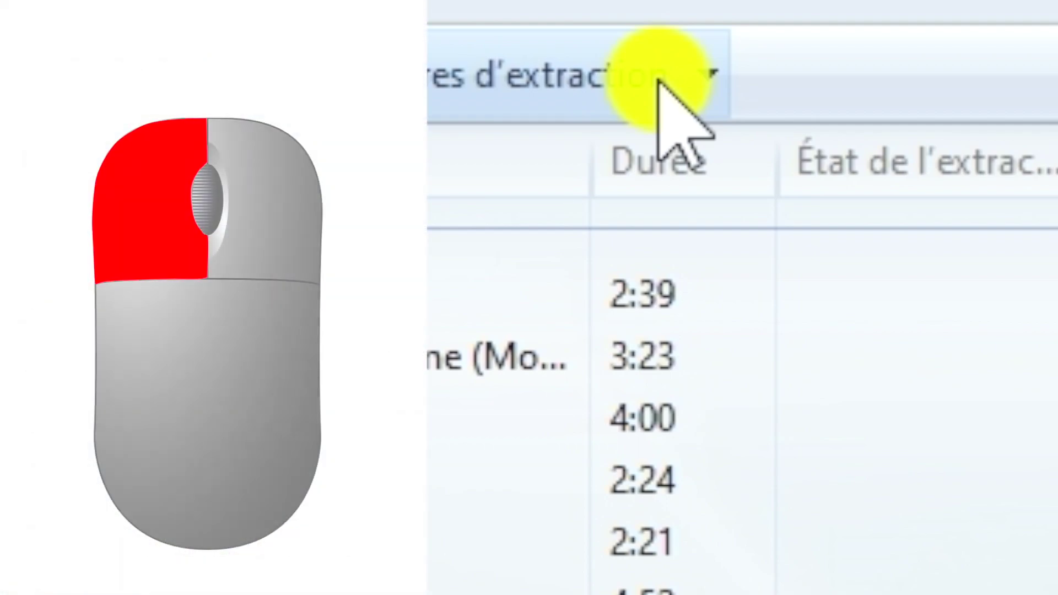
# Step: Open the additional extraction options for the CD and move the dialog slightly lower
pyautogui.click(659, 80)
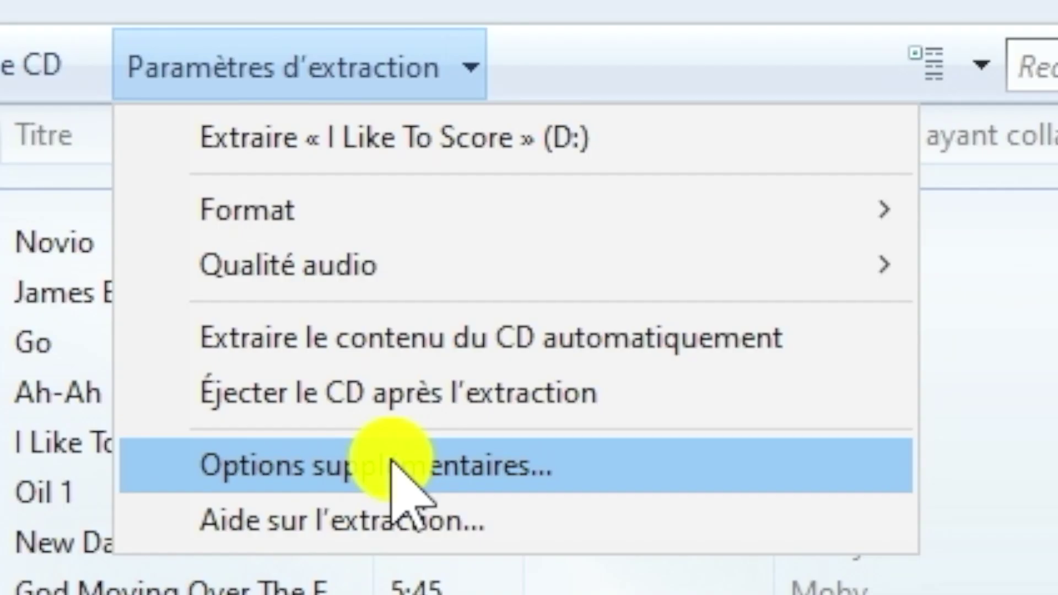
pyautogui.click(456, 182)
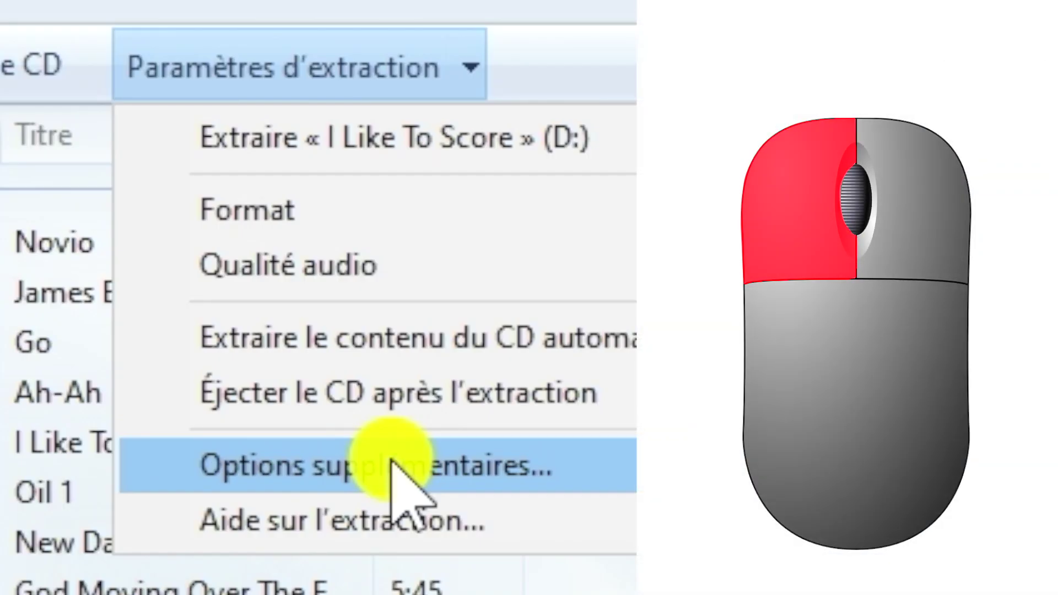
pyautogui.click(392, 462)
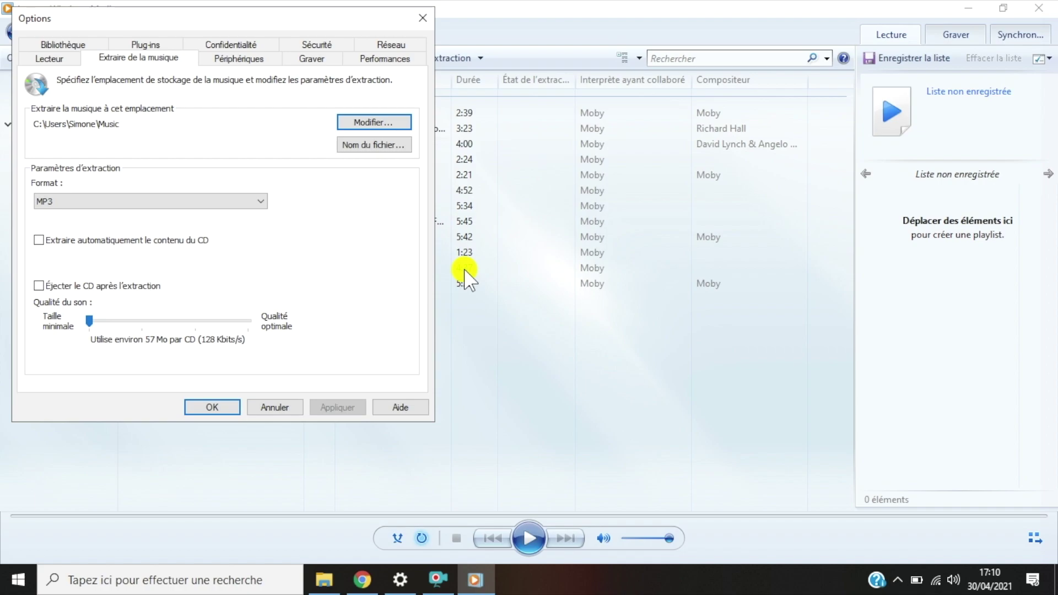
pyautogui.moveTo(253, 22); pyautogui.dragTo(263, 93)
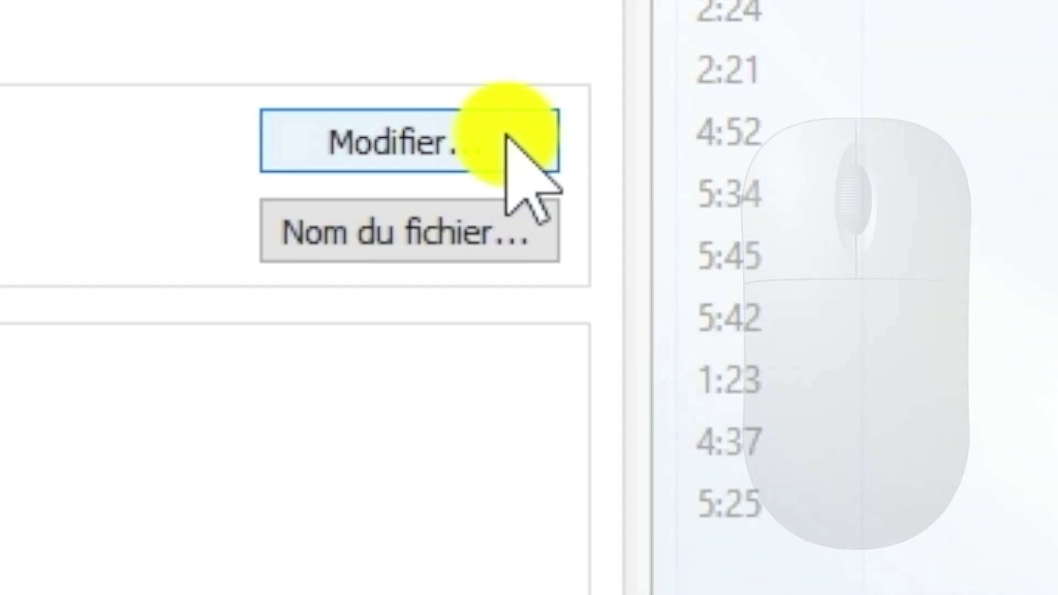
# Step: Inspect the storage folder choice for extracted music and leave it without changing the location
pyautogui.click(408, 191)
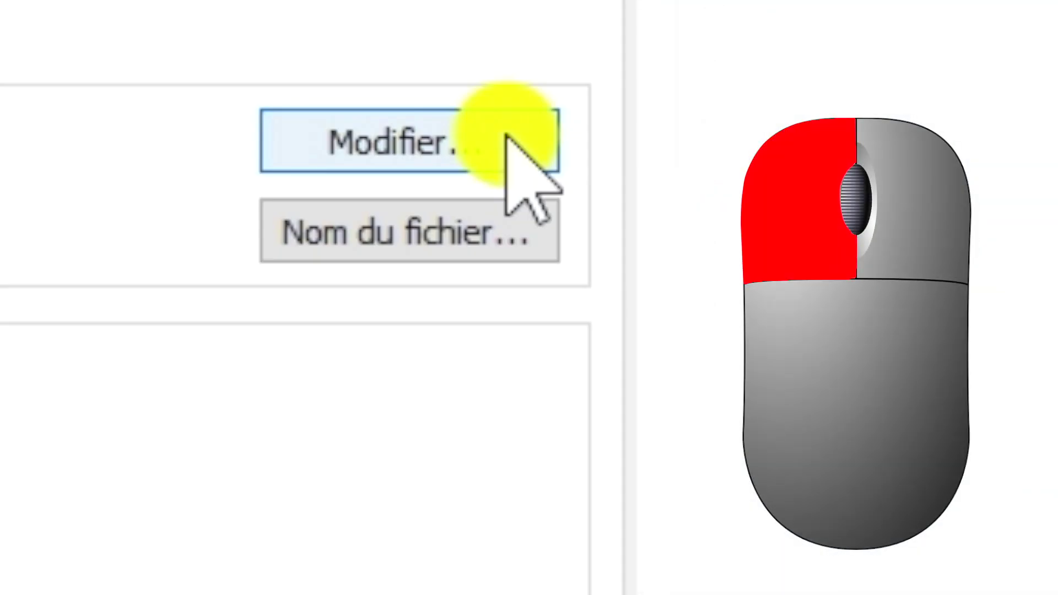
pyautogui.click(504, 135)
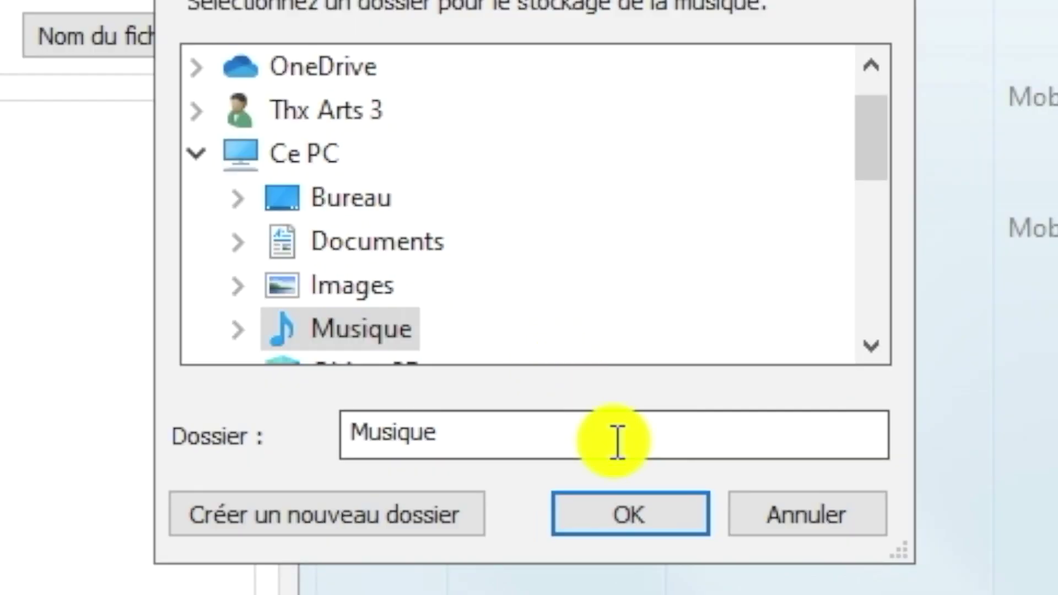
pyautogui.click(622, 527)
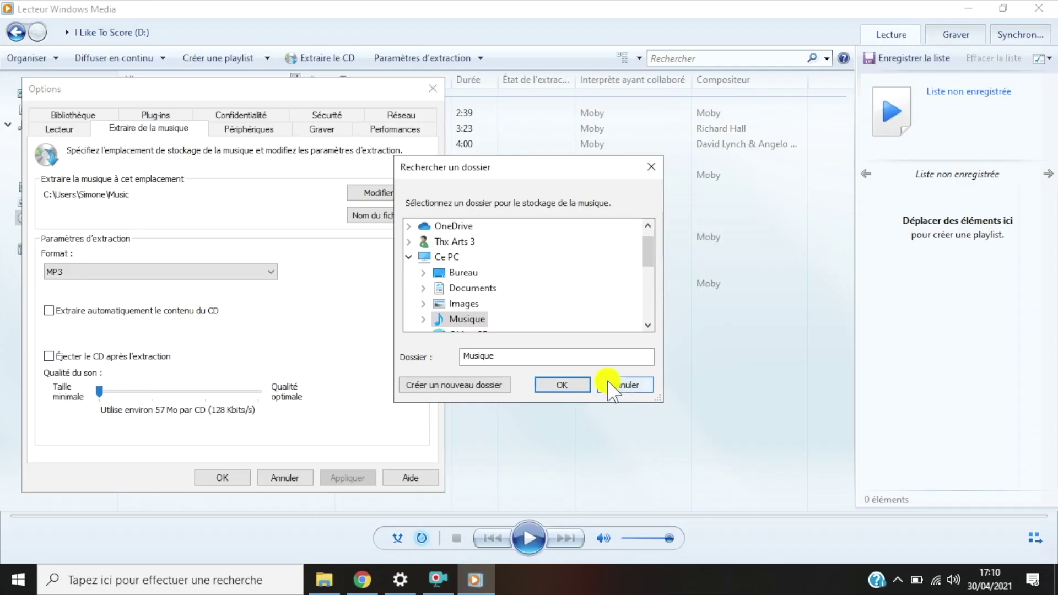
pyautogui.click(612, 384)
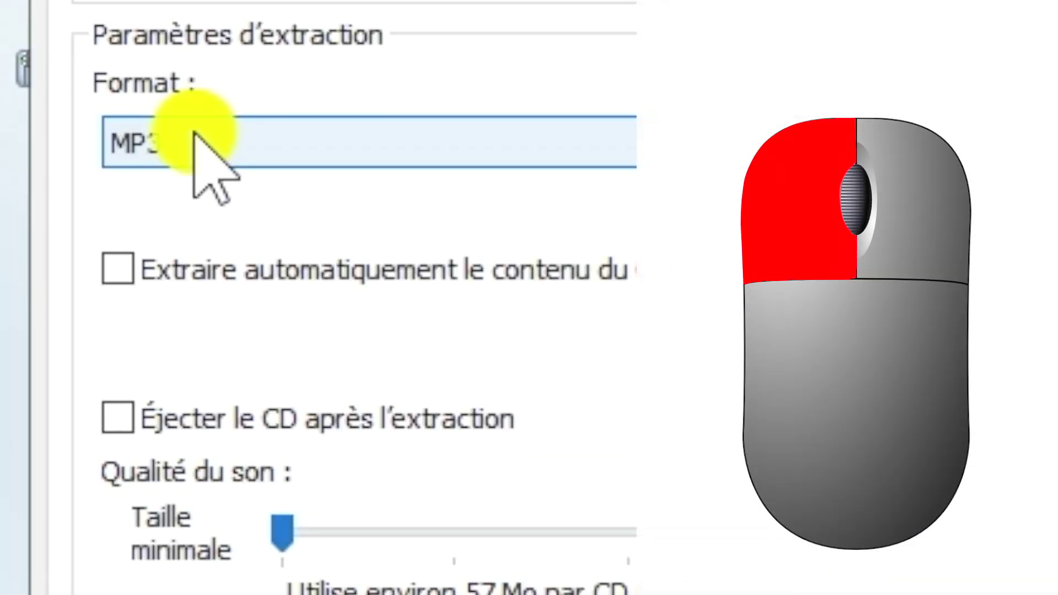
# Step: Choose MP3 as the extraction format and enable ejecting the CD after extraction
pyautogui.click(194, 132)
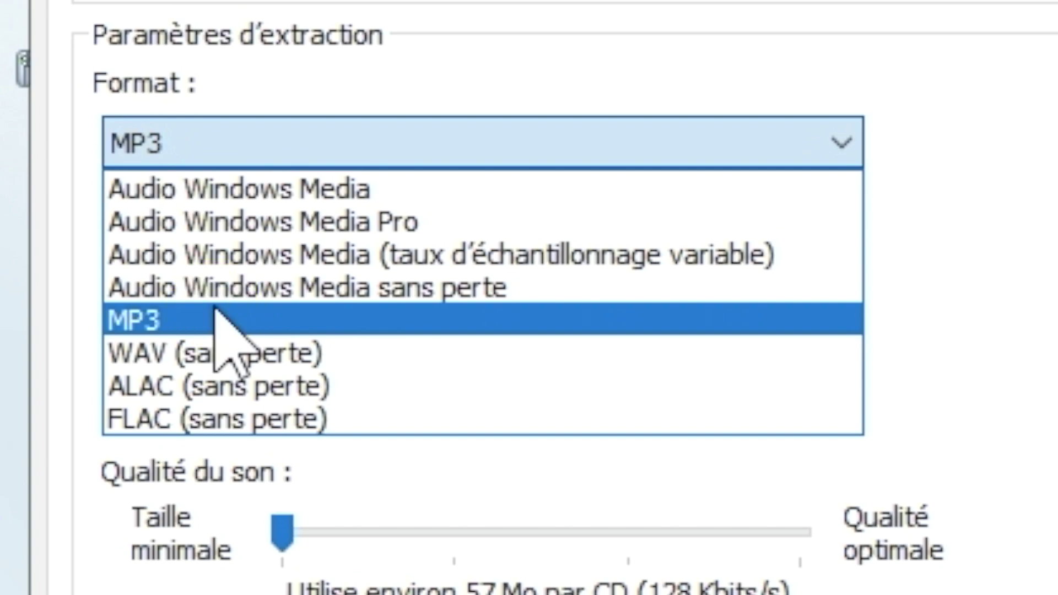
pyautogui.click(216, 313)
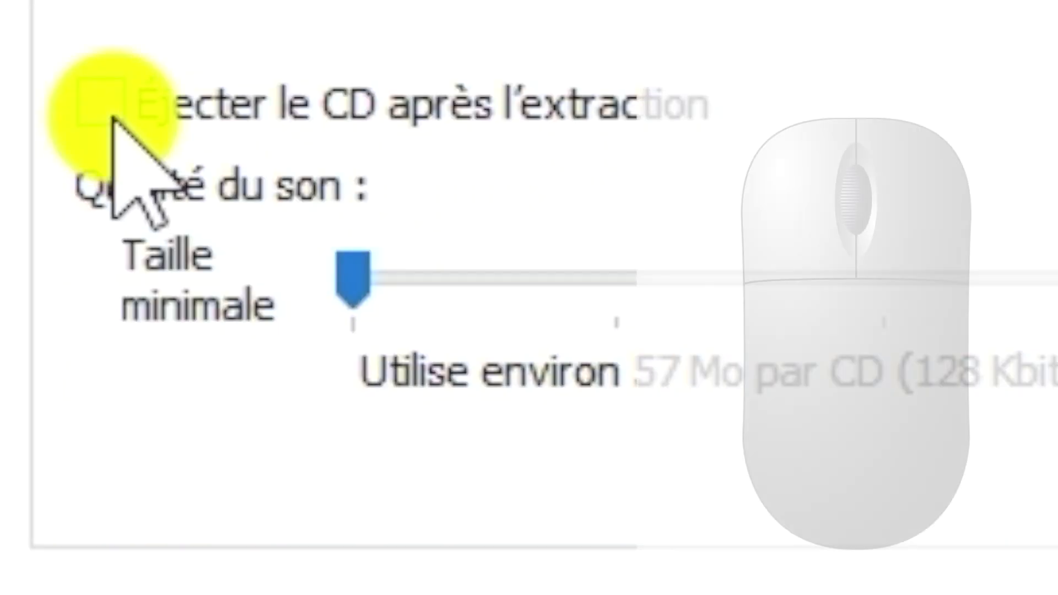
pyautogui.click(49, 356)
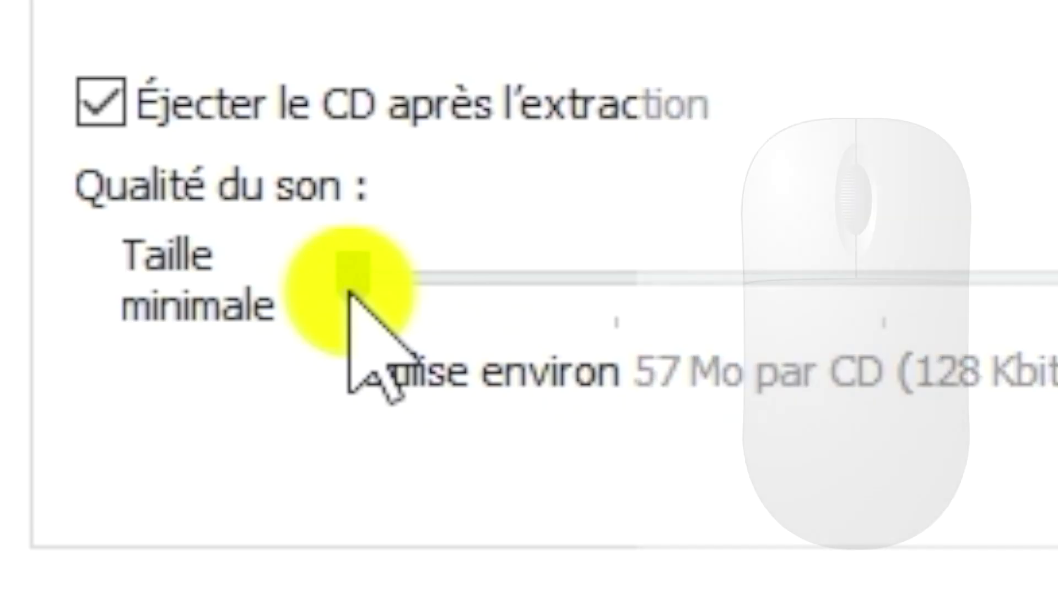
# Step: Try the successive sound quality levels of 192, 256 and 320 Kbits/s
pyautogui.click(99, 394)
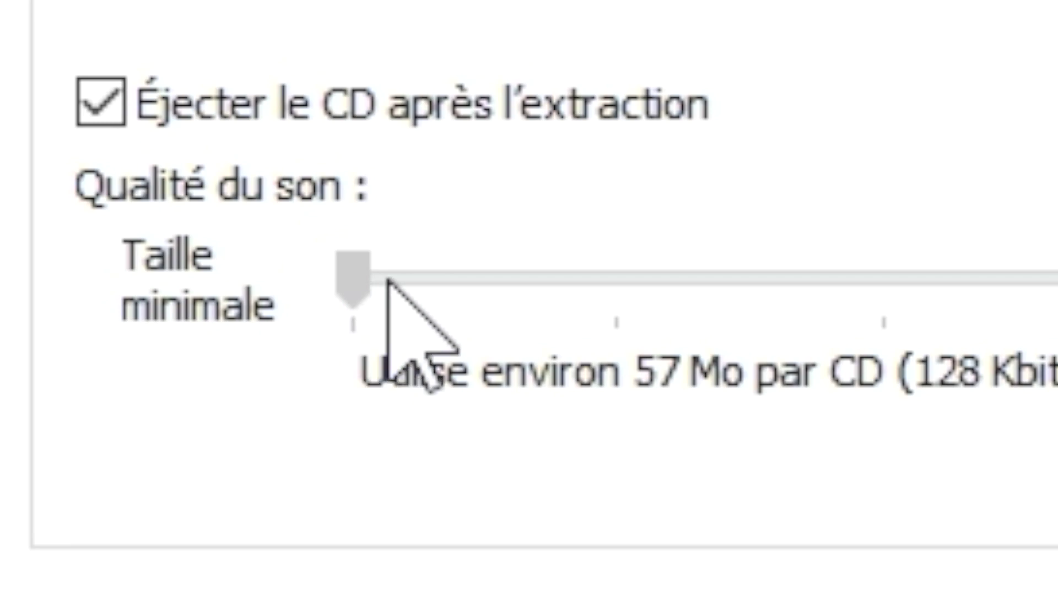
pyautogui.click(523, 273)
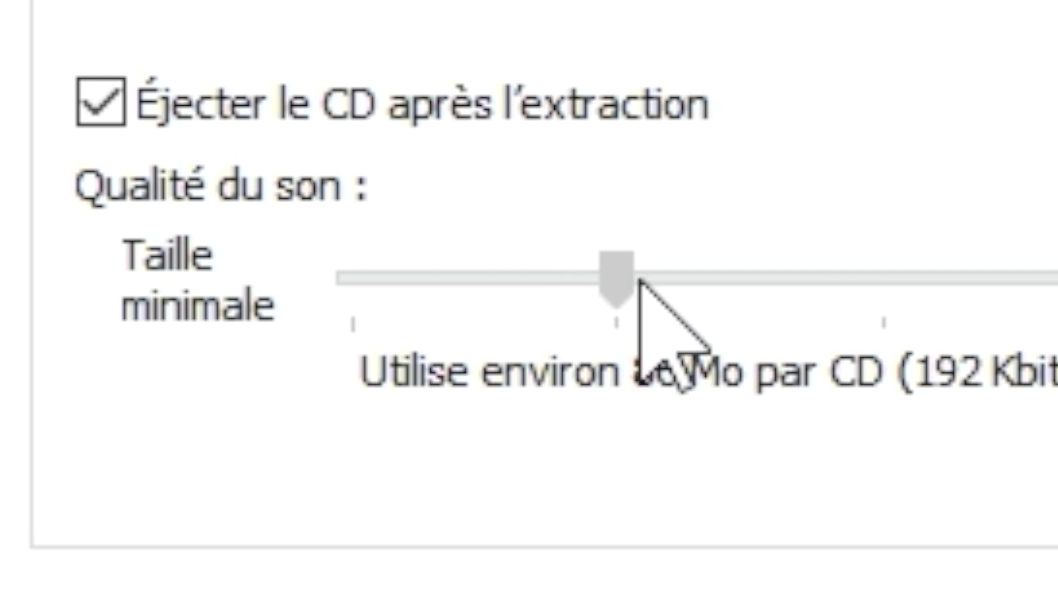
pyautogui.click(787, 276)
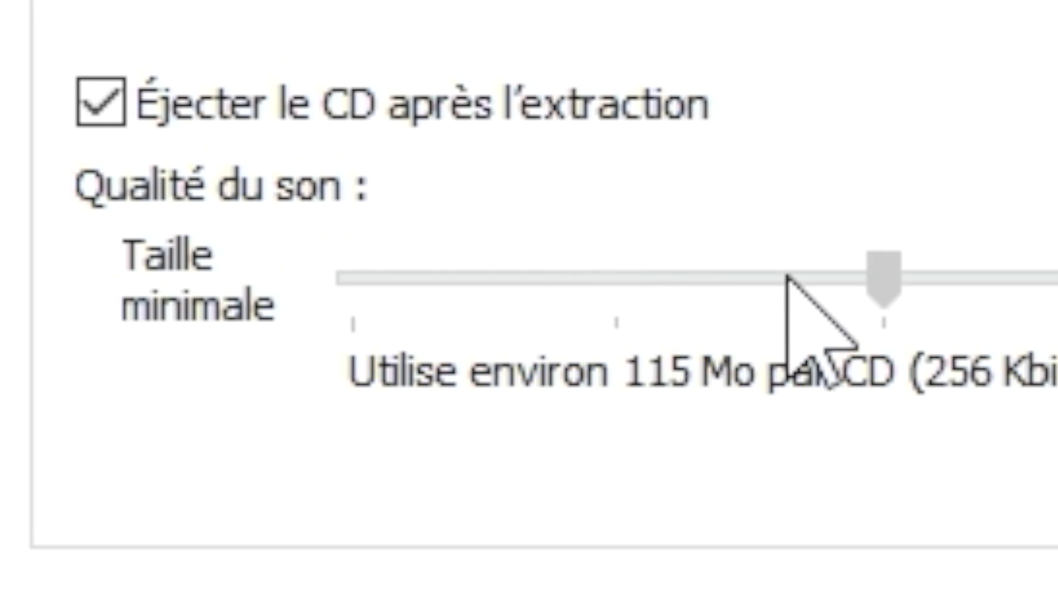
pyautogui.click(1020, 275)
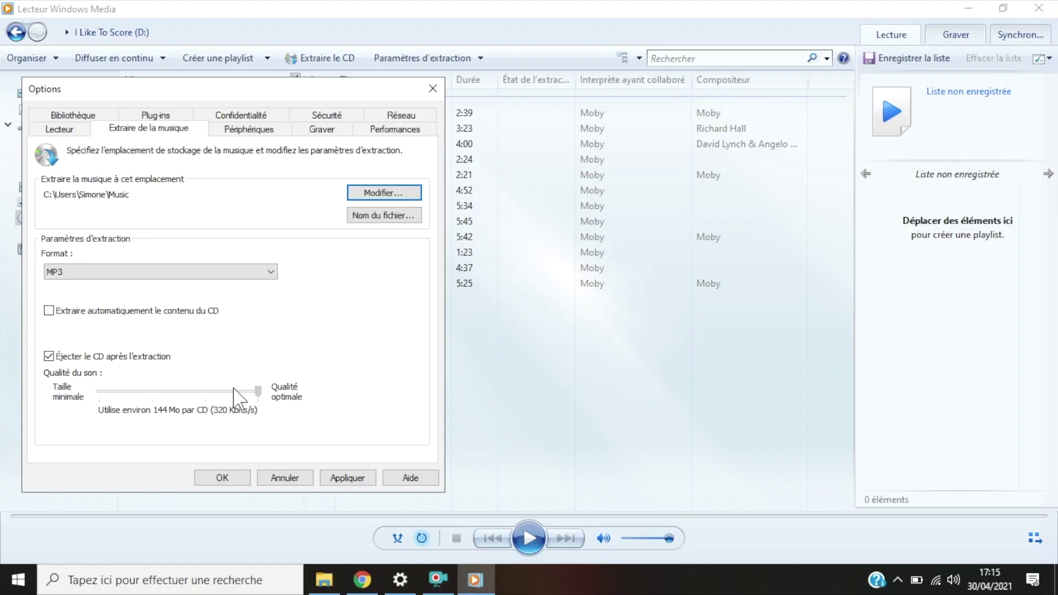
# Step: Set the sound quality to 192 Kbits/s, then apply and confirm the extraction options
pyautogui.moveTo(233, 389); pyautogui.dragTo(171, 396)
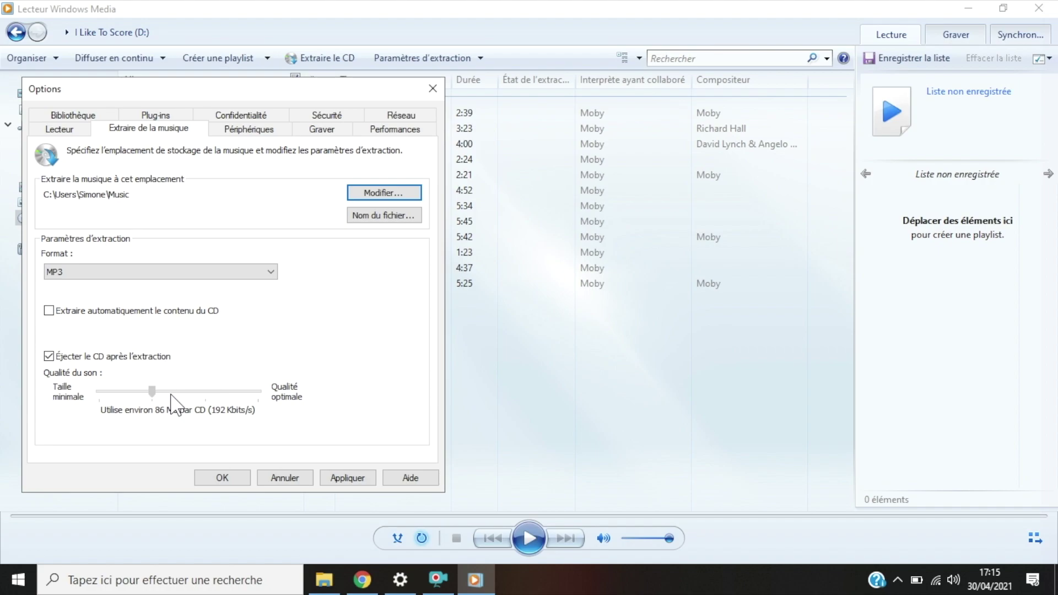
pyautogui.moveTo(171, 395)
pyautogui.mouseDown()
pyautogui.moveTo(170, 414)
pyautogui.moveTo(156, 404)
pyautogui.mouseUp()
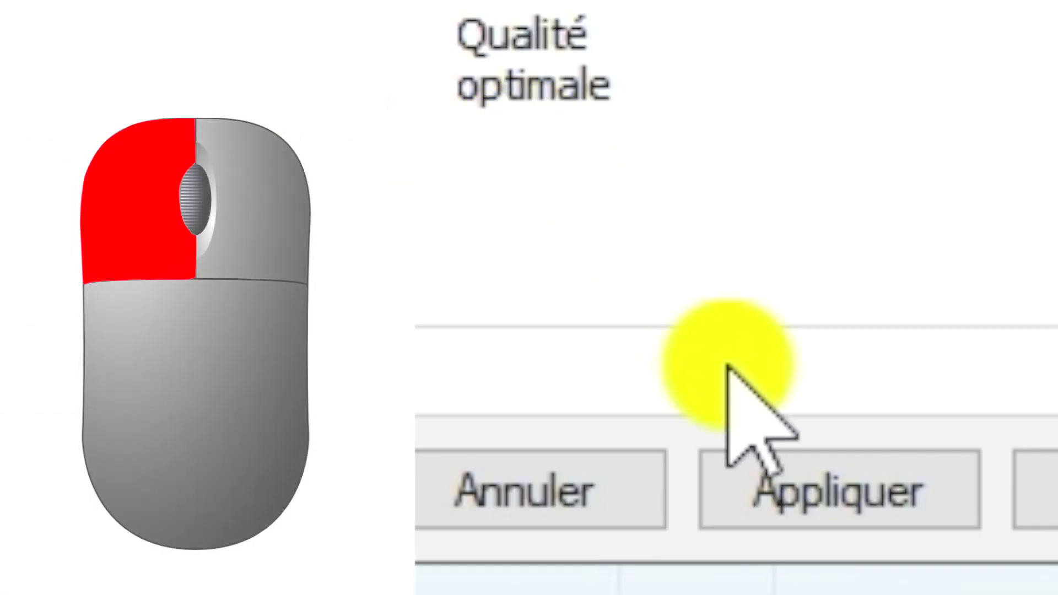
pyautogui.click(793, 492)
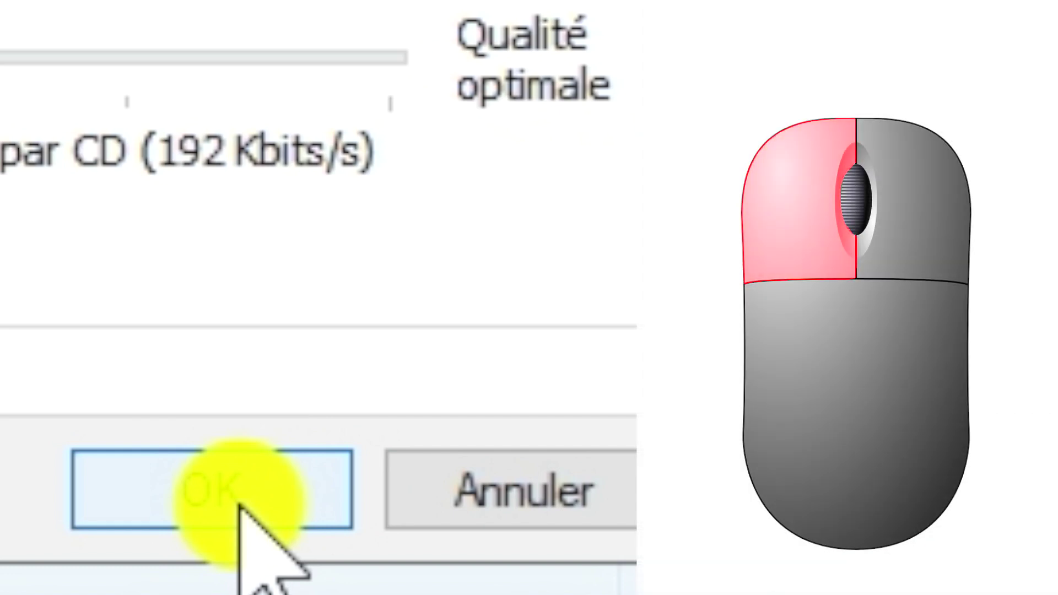
pyautogui.click(241, 502)
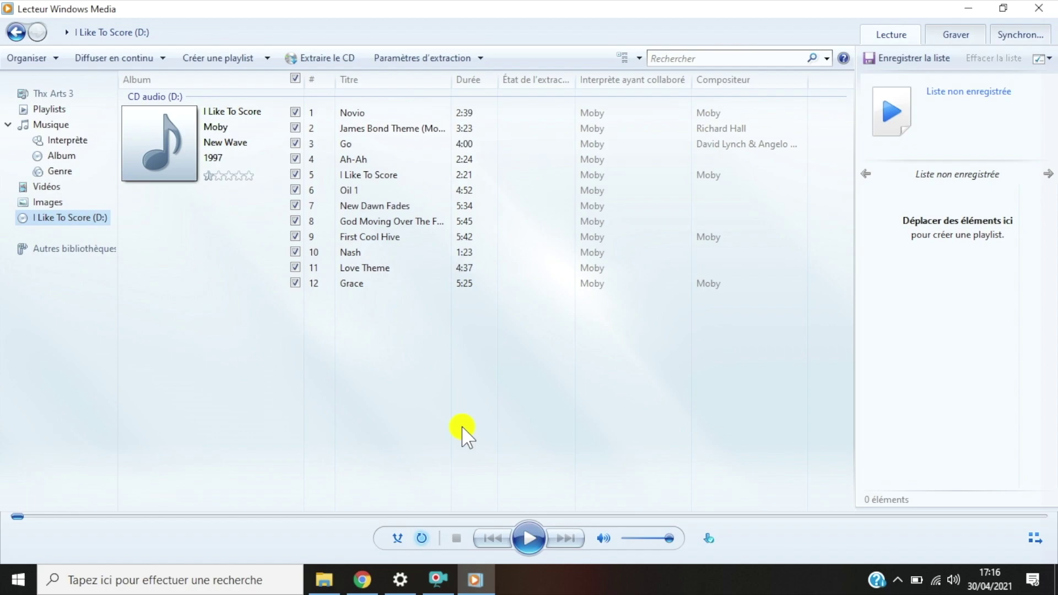
# Step: Try excluding tracks 1, 2 and 3 from the extraction one at a time, including each again
pyautogui.click(296, 112)
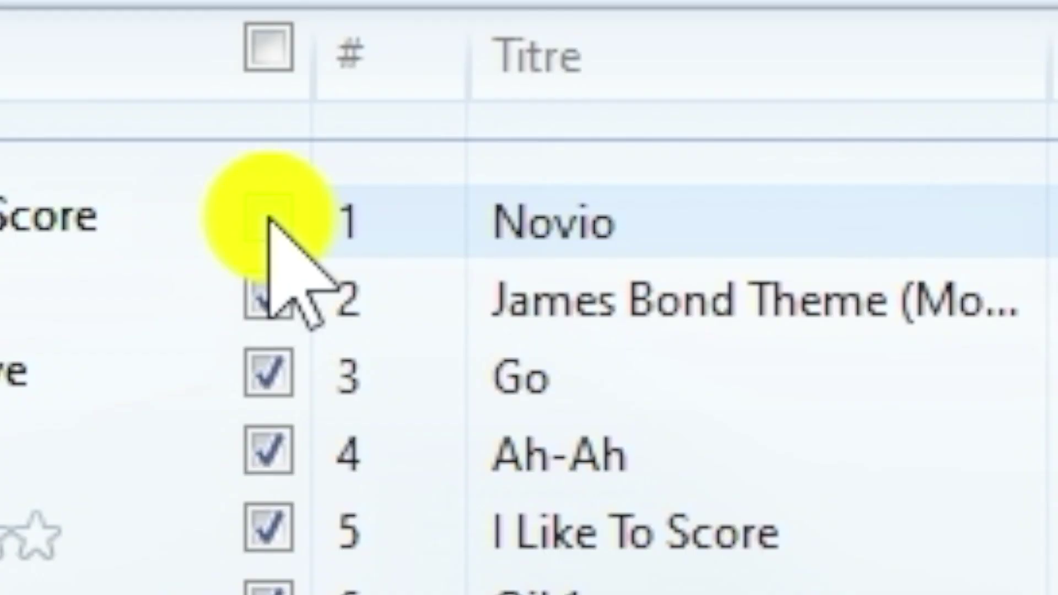
pyautogui.click(268, 221)
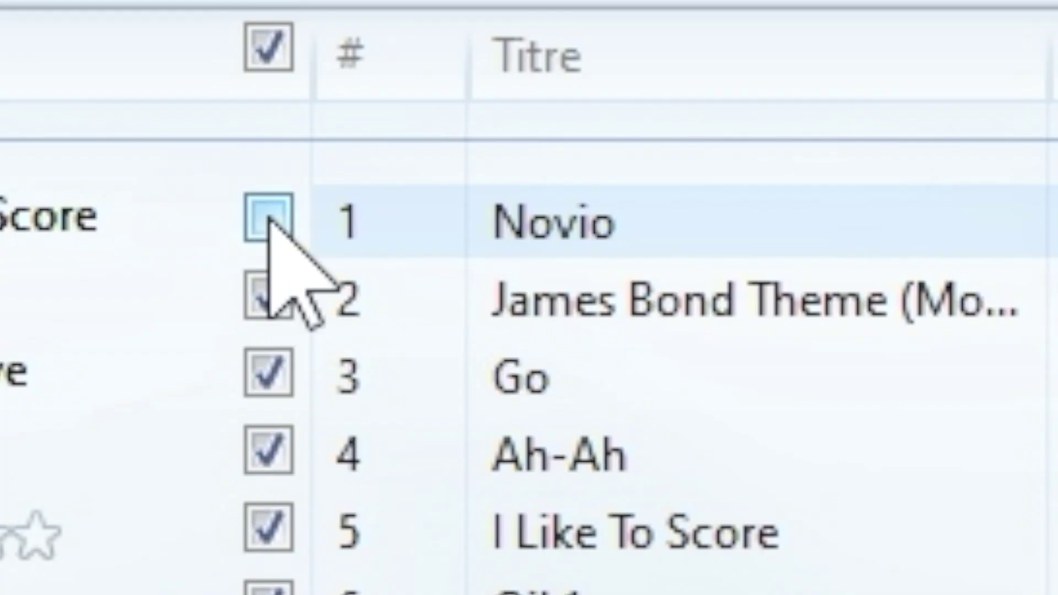
pyautogui.click(269, 300)
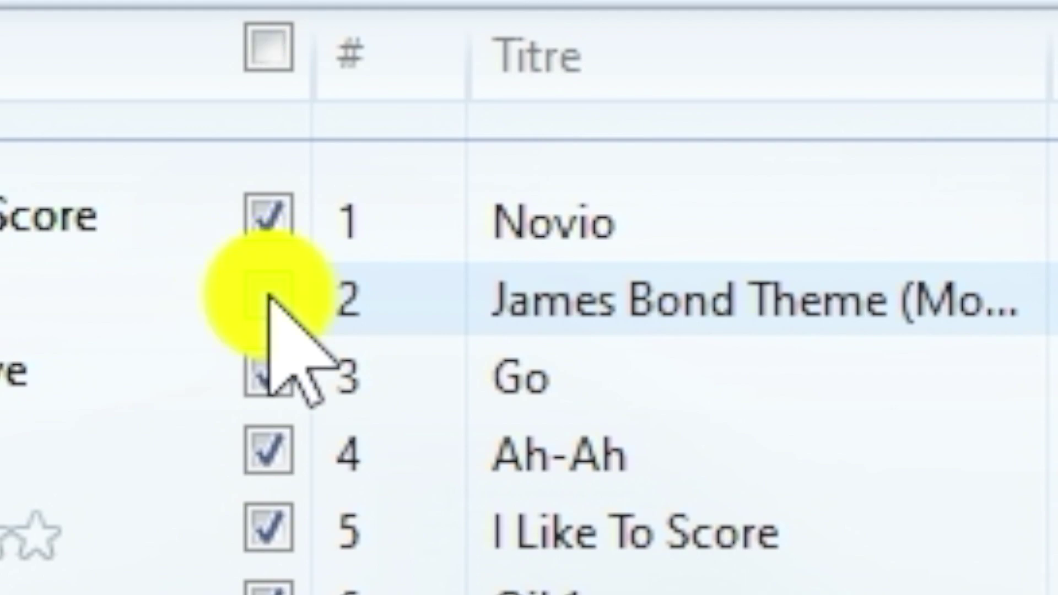
pyautogui.click(269, 299)
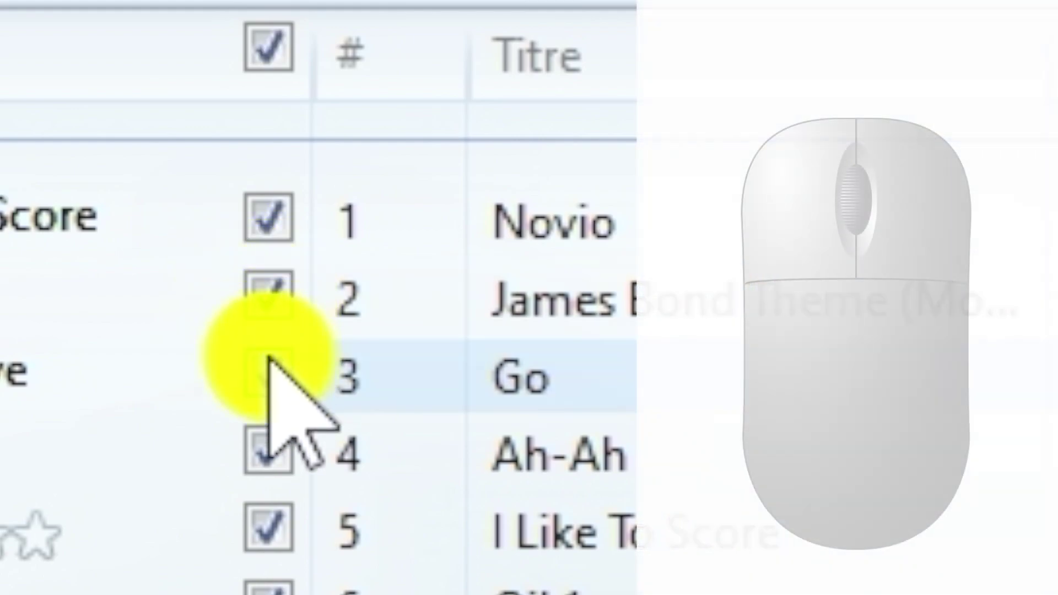
pyautogui.click(269, 371)
pyautogui.click(268, 369)
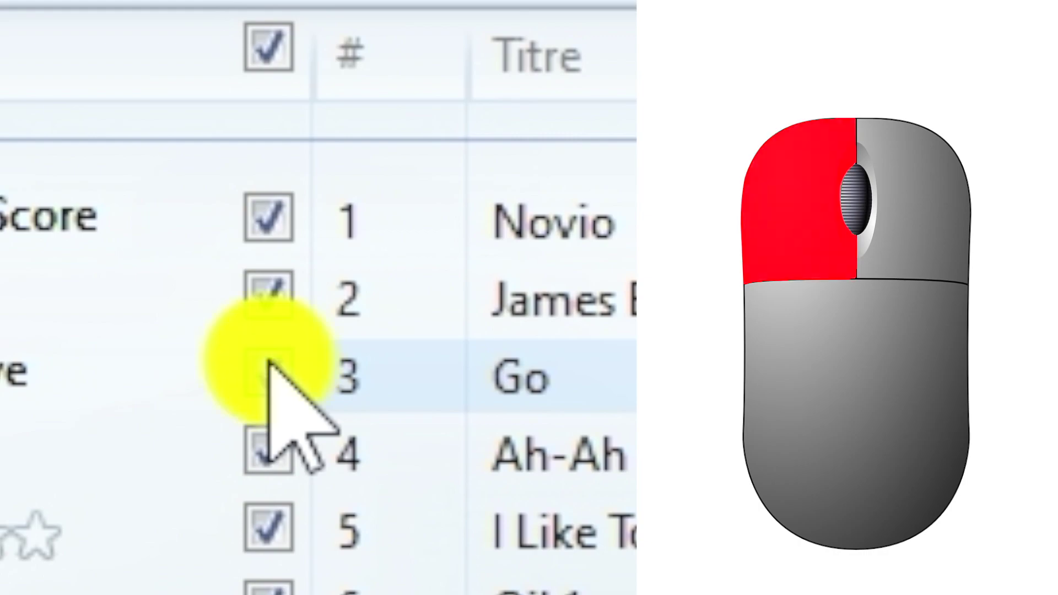
# Step: Exclude tracks 1 to 3 (Novio, James Bond Theme and Go) from the CD extraction
pyautogui.click(269, 369)
pyautogui.click(270, 302)
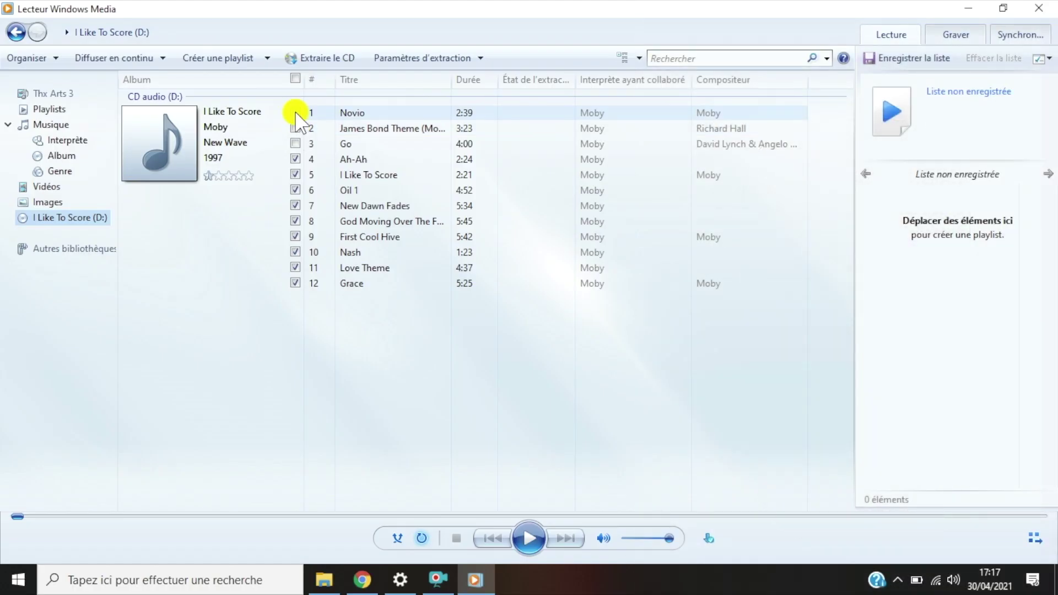
pyautogui.click(296, 113)
pyautogui.click(296, 128)
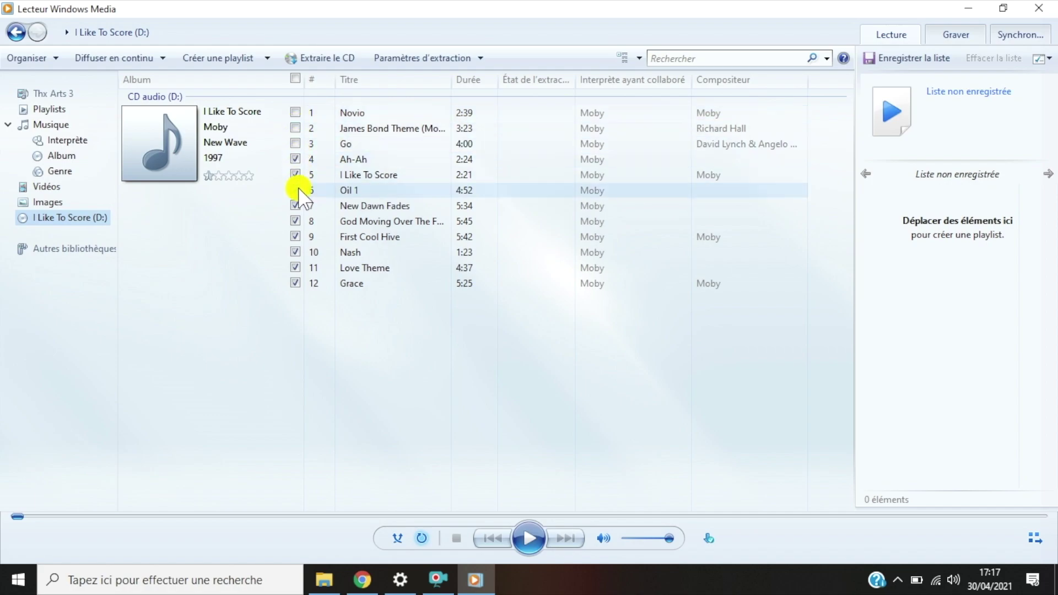
# Step: Include all tracks of the I Like To Score CD and start extracting the disc
pyautogui.click(296, 282)
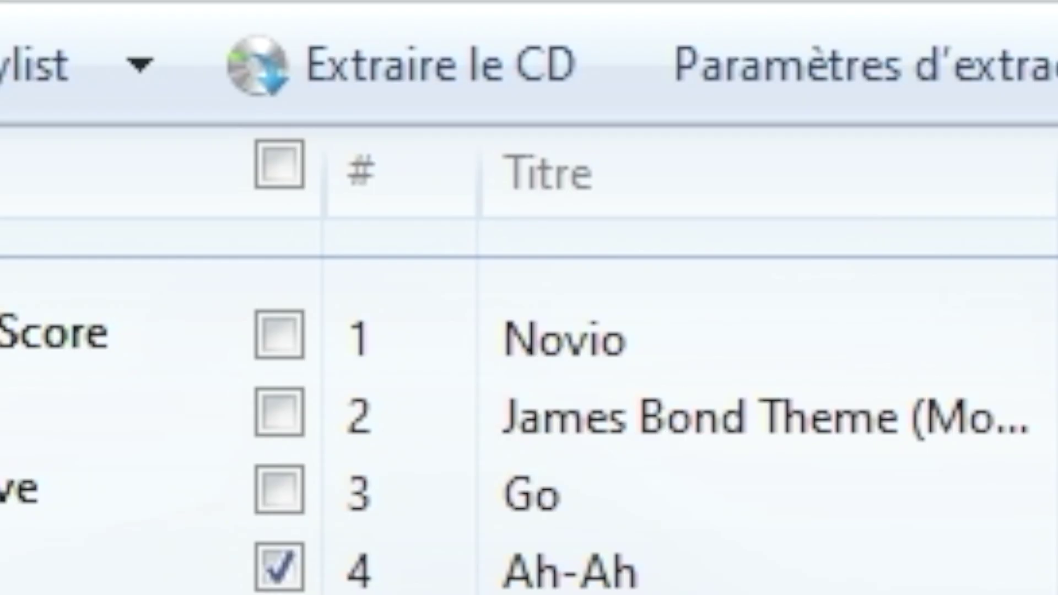
pyautogui.click(278, 167)
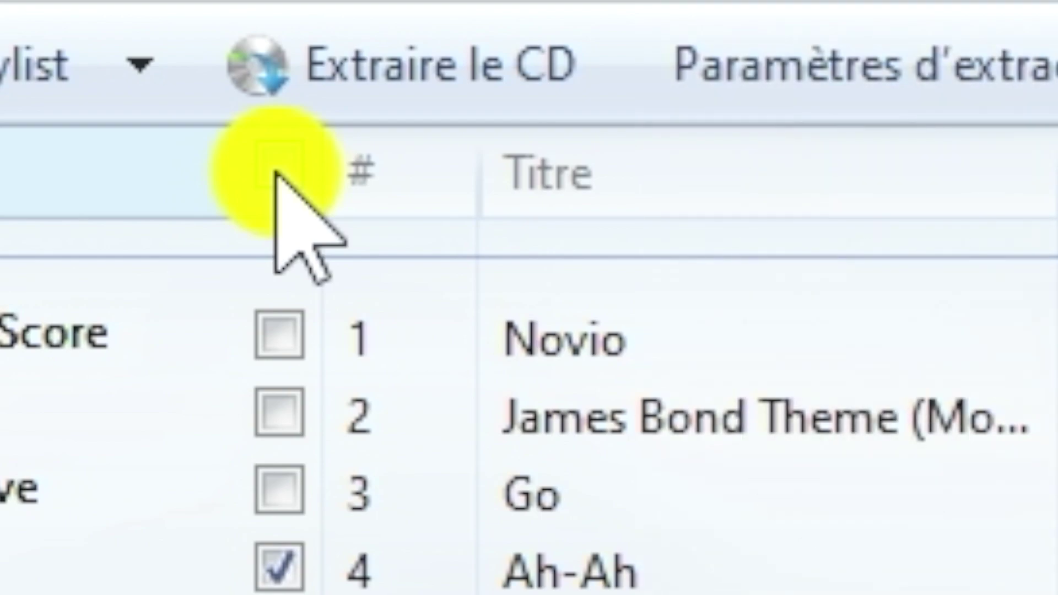
pyautogui.click(277, 165)
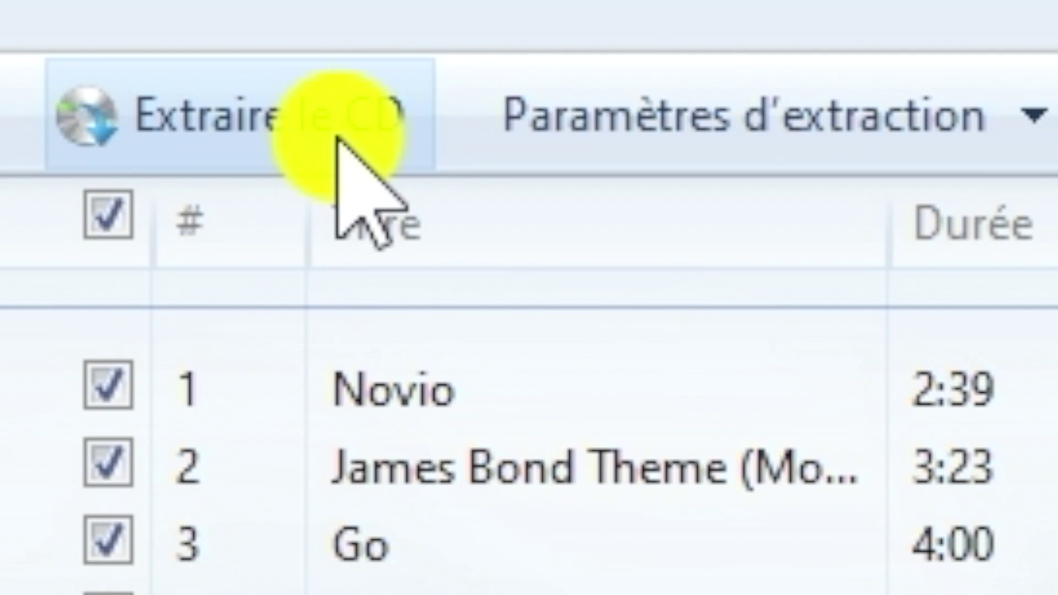
pyautogui.click(337, 139)
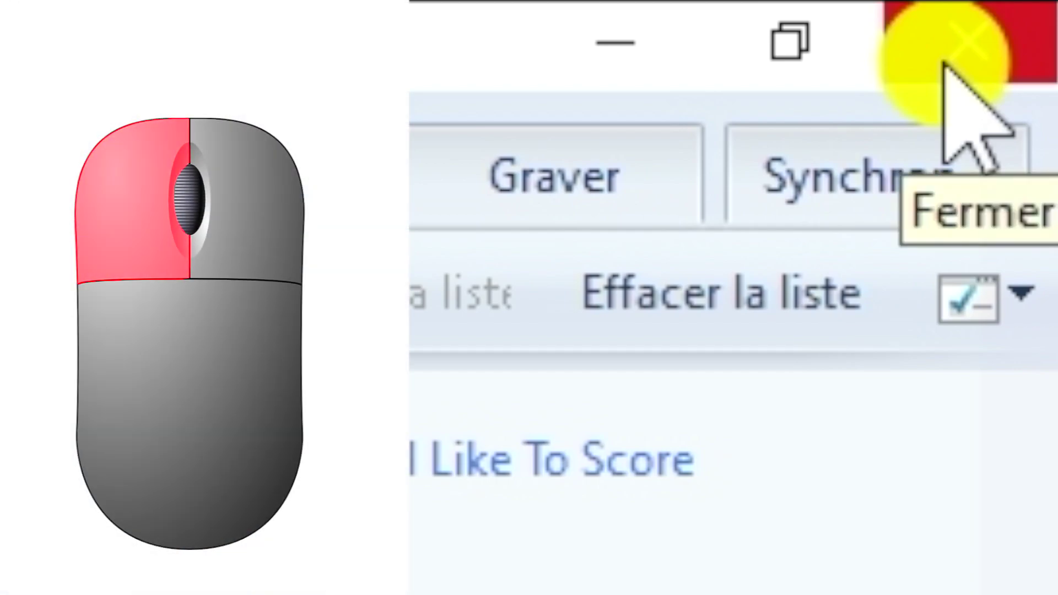
# Step: Close Windows Media Player and select the Musique folder under Ce PC in File Explorer
pyautogui.click(944, 62)
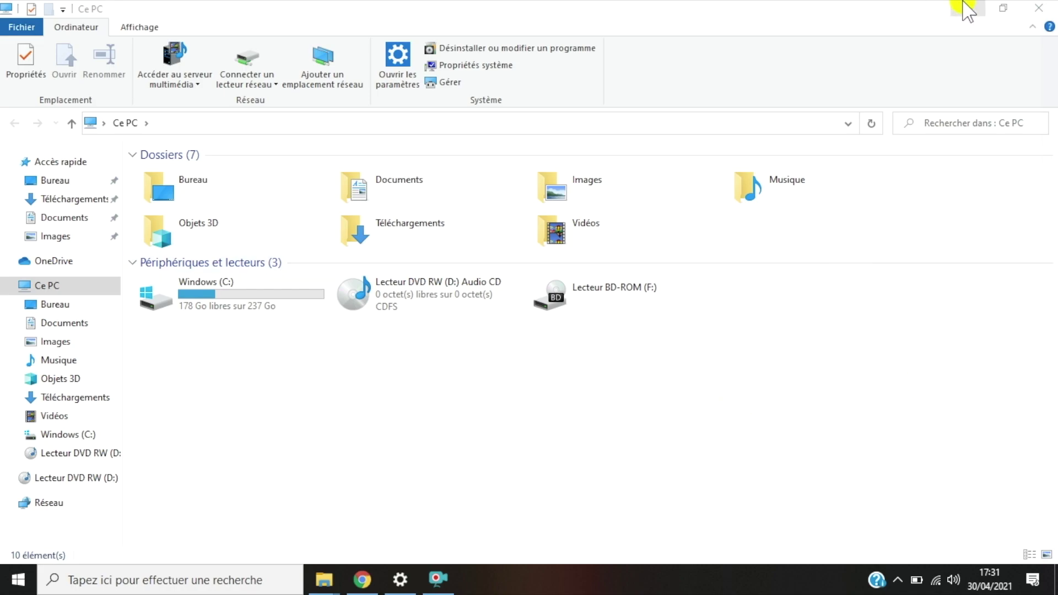
pyautogui.press('m')
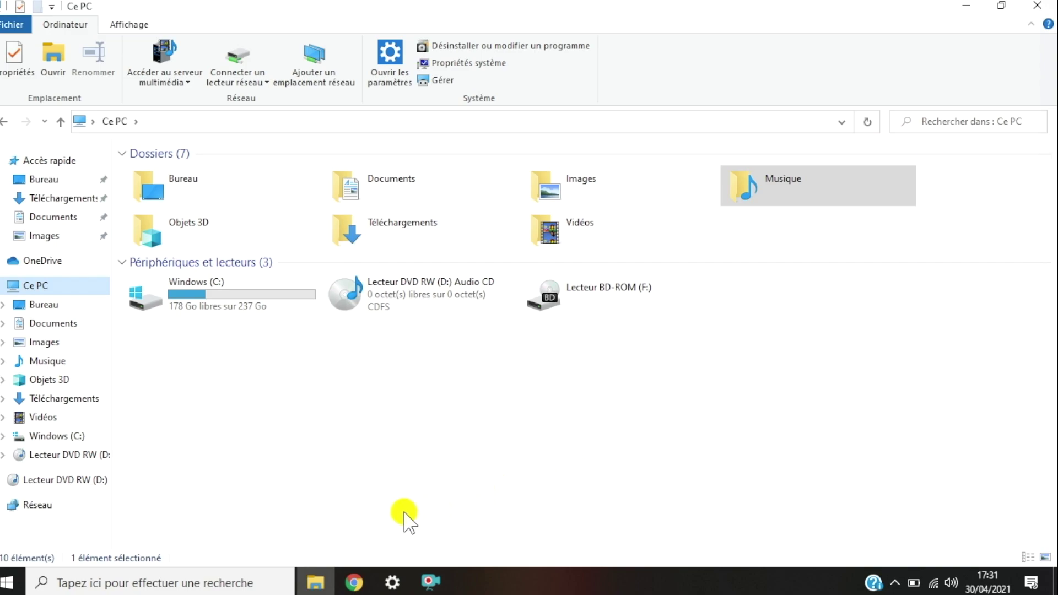
pyautogui.moveTo(319, 580)
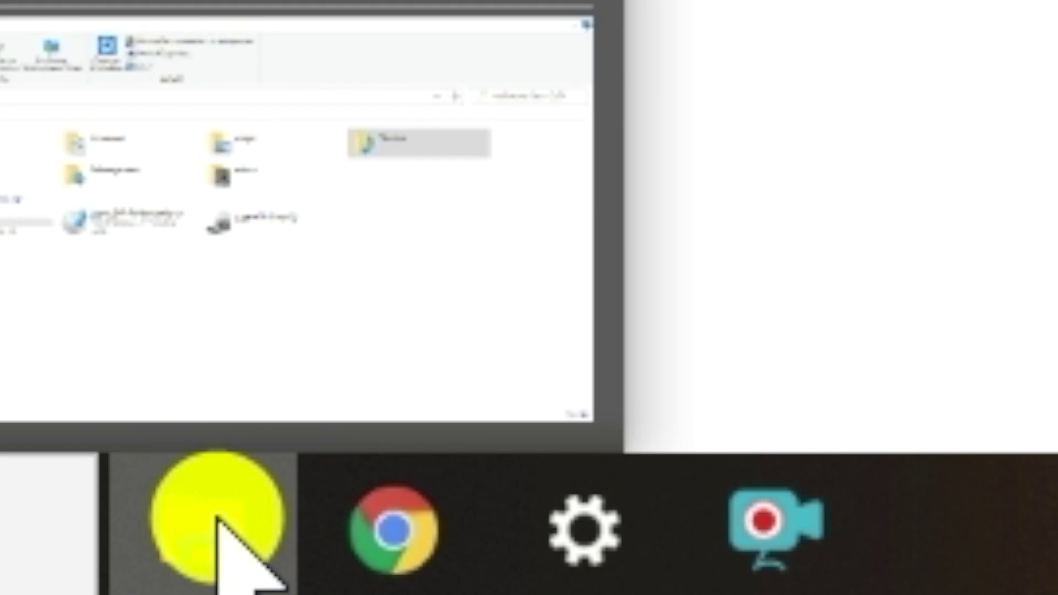